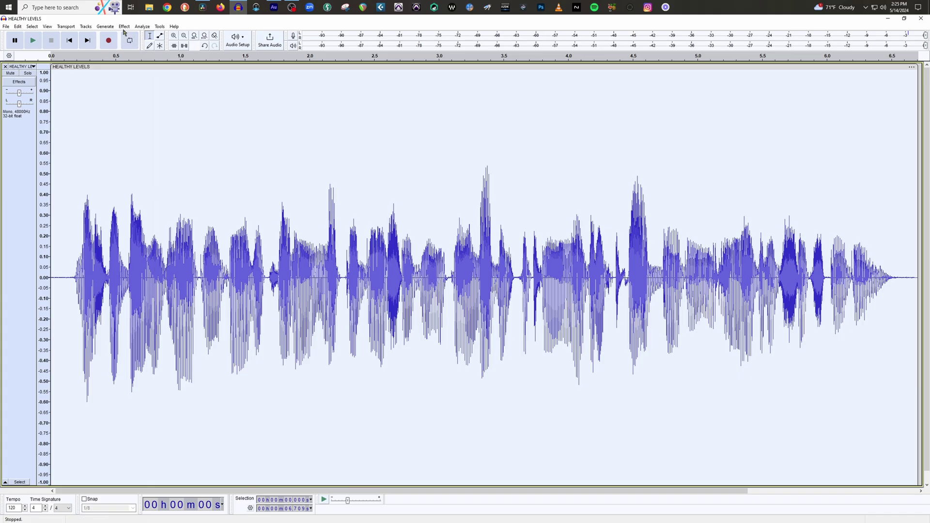
# Step: Open the TDR Nova effect for the voice track and load its Default factory preset
pyautogui.click(123, 27)
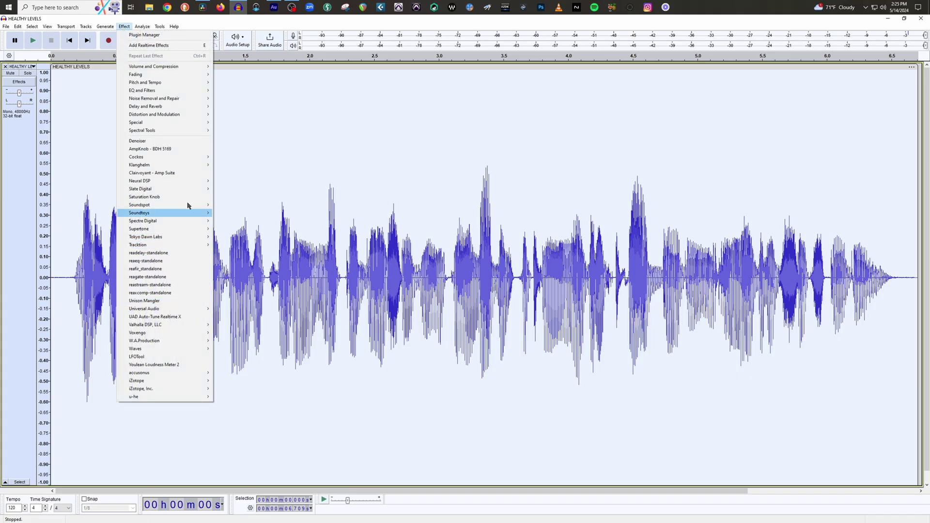
pyautogui.moveTo(160, 237)
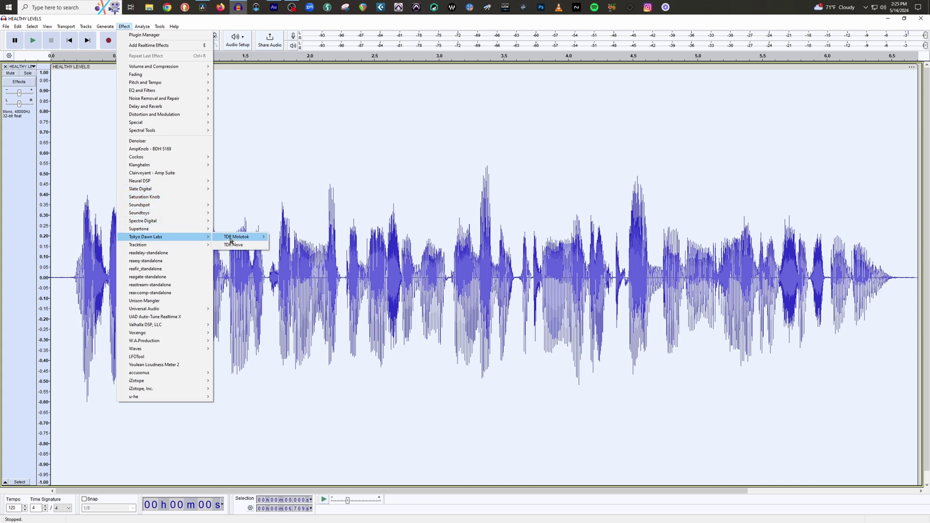
pyautogui.click(240, 247)
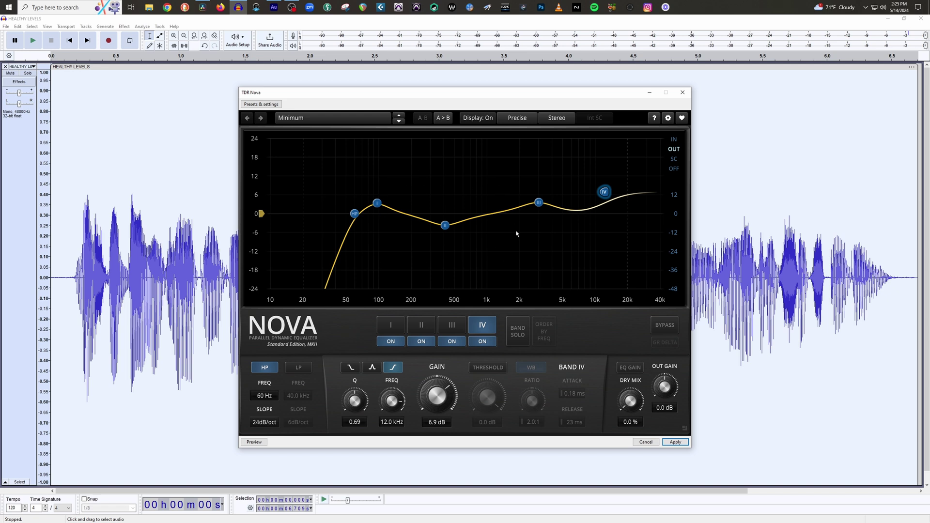
pyautogui.click(268, 105)
pyautogui.moveTo(269, 140)
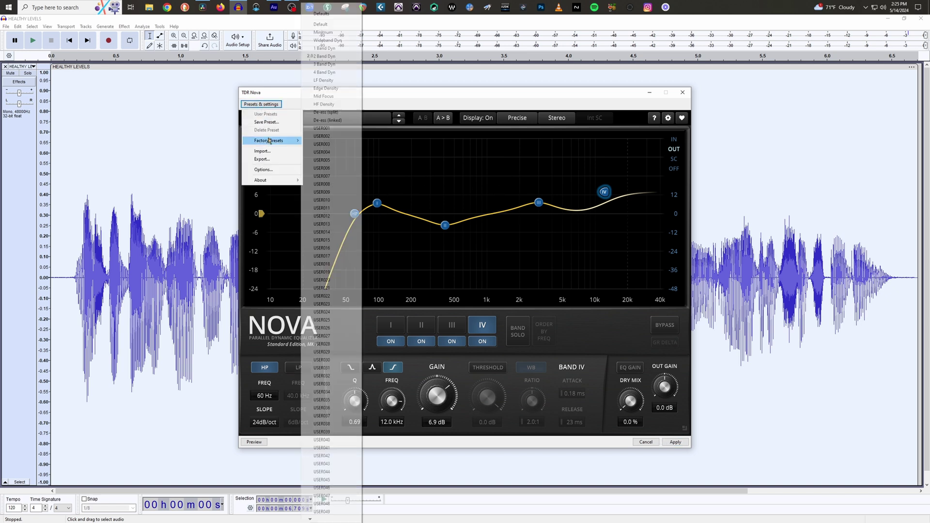
pyautogui.click(327, 28)
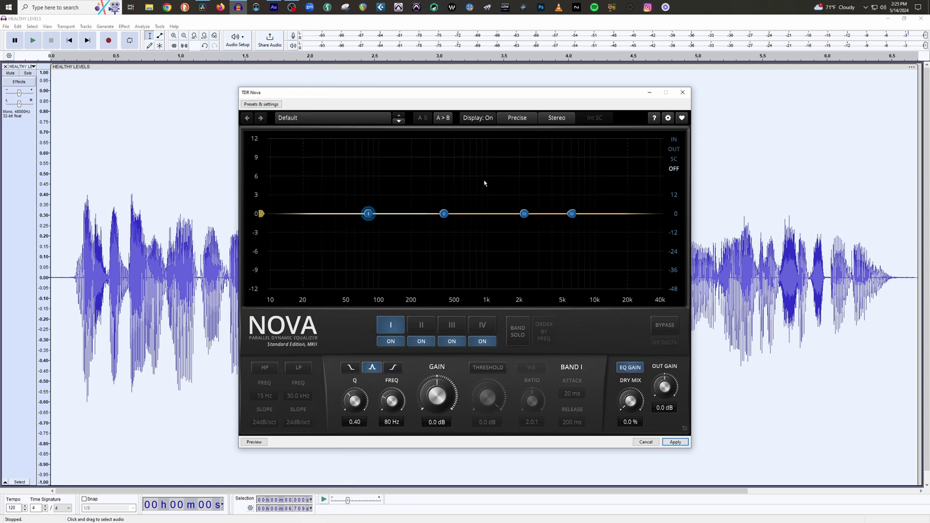
# Step: Apply TDR Nova with a 60 Hz high-pass filter, the analyzer display set to OUT and EQ Gain turned off
pyautogui.click(672, 150)
pyautogui.click(629, 369)
pyautogui.click(271, 369)
pyautogui.click(266, 396)
pyautogui.write('60')
pyautogui.press('Return')
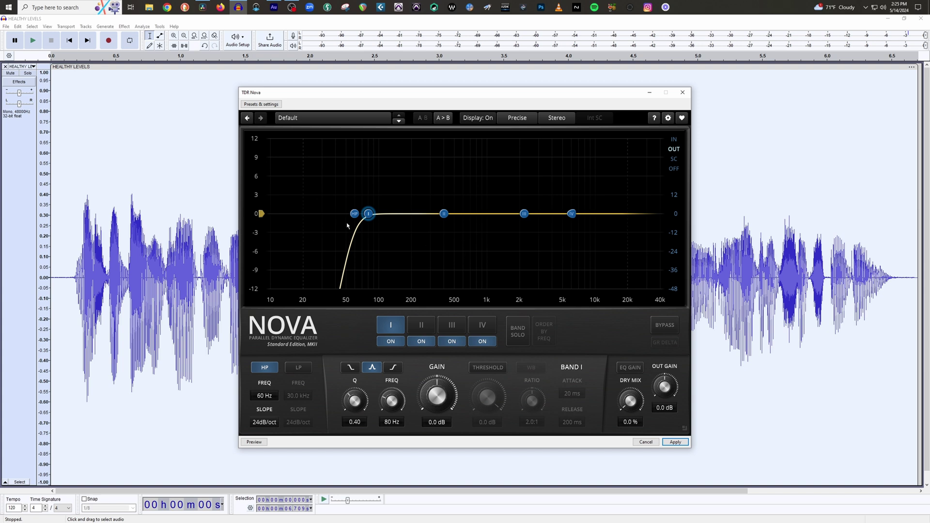
pyautogui.click(675, 442)
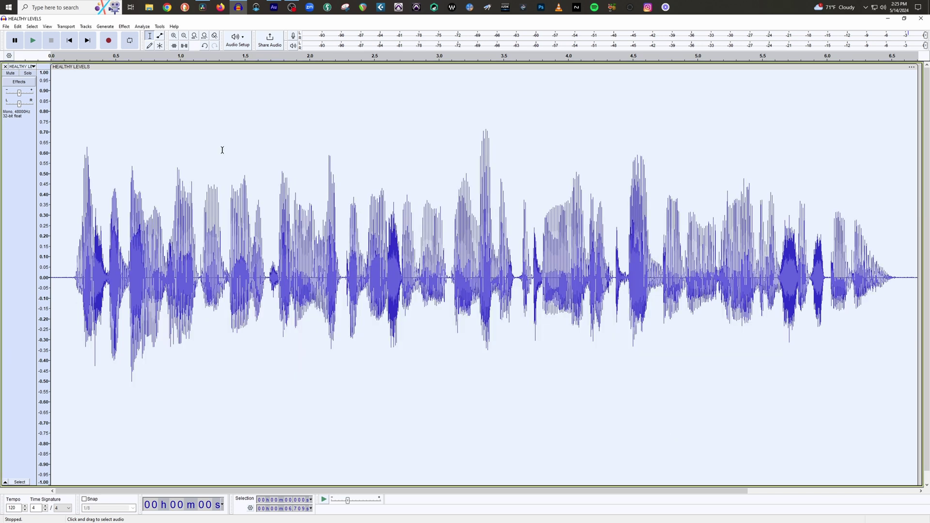
# Step: Apply RX 10 De-click to the track using the Multi-band (random clicks) algorithm
pyautogui.click(122, 28)
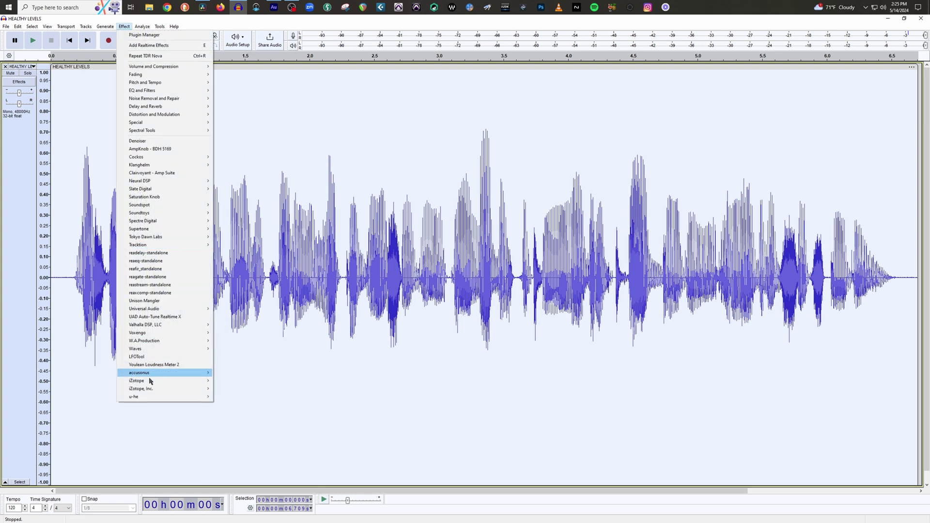
pyautogui.moveTo(150, 382)
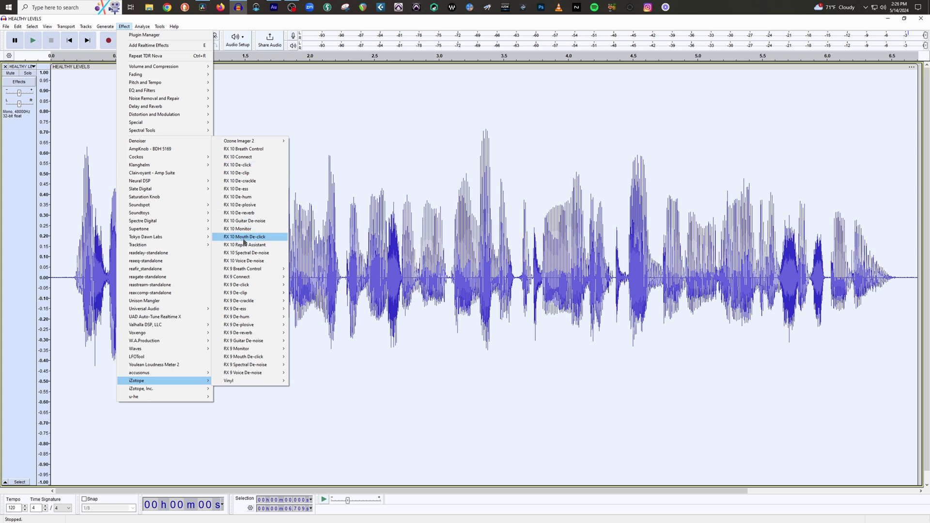
pyautogui.click(237, 165)
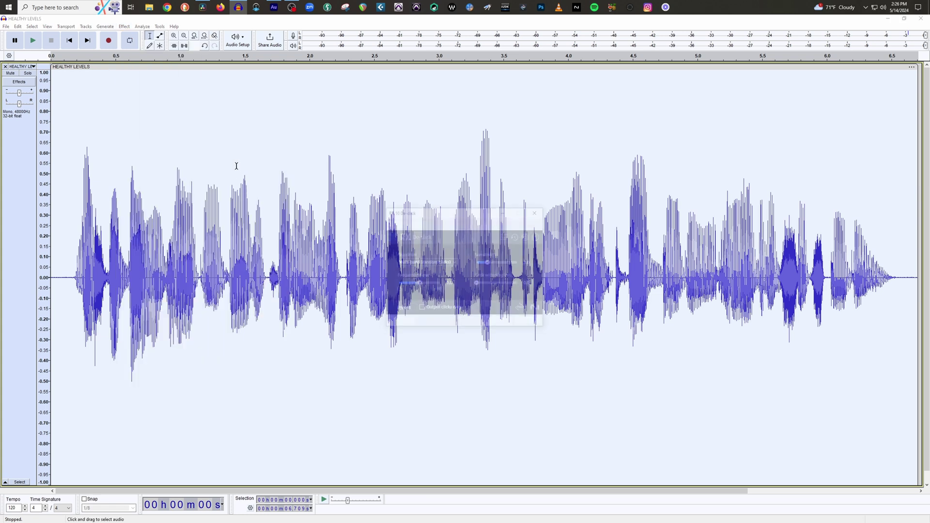
pyautogui.click(434, 264)
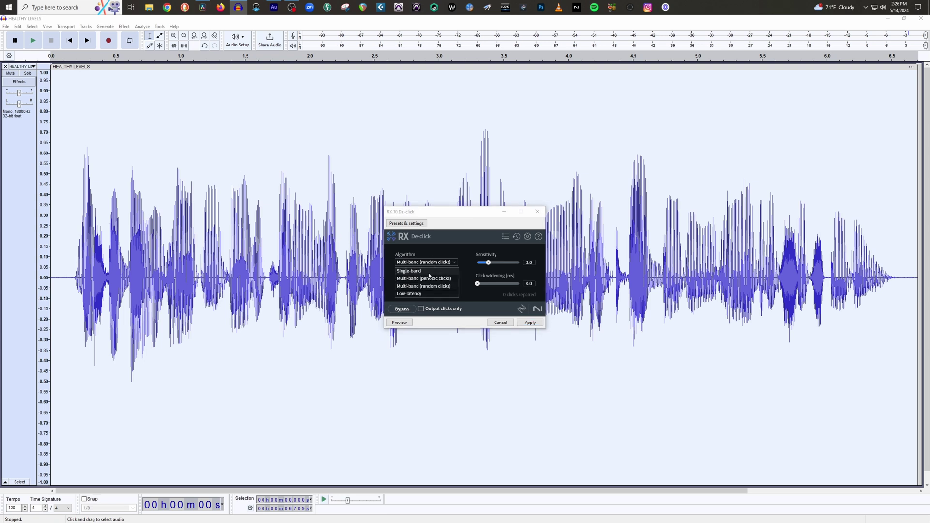
pyautogui.click(432, 273)
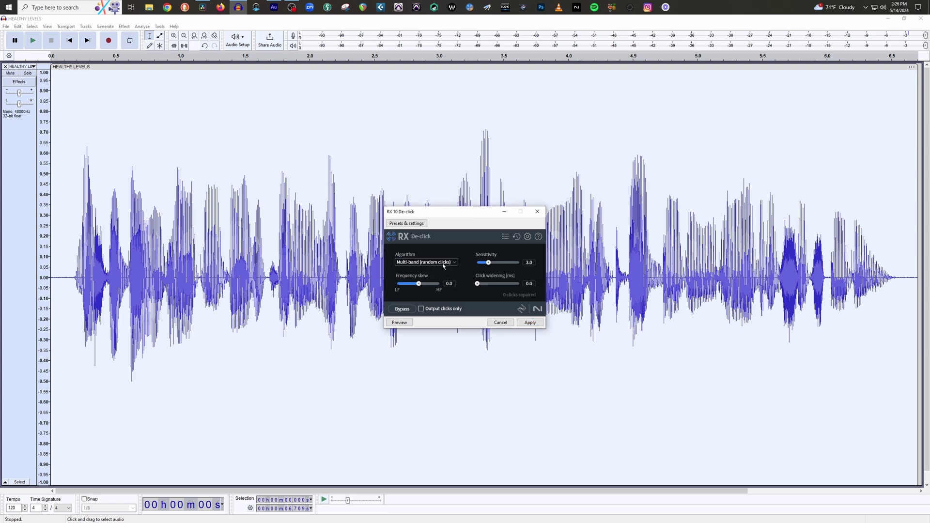
pyautogui.click(524, 323)
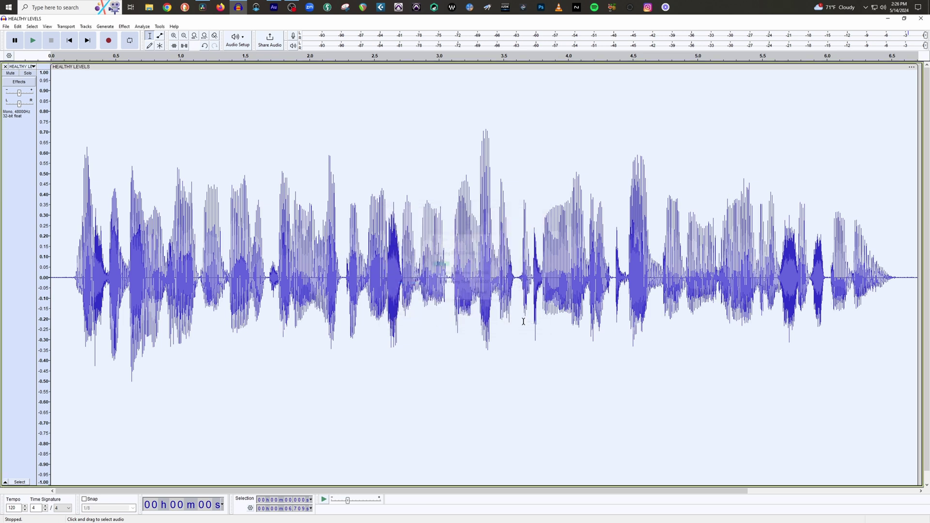
# Step: Apply RX 10 Voice De-noise to the track with the reduction amount lowered
pyautogui.click(124, 27)
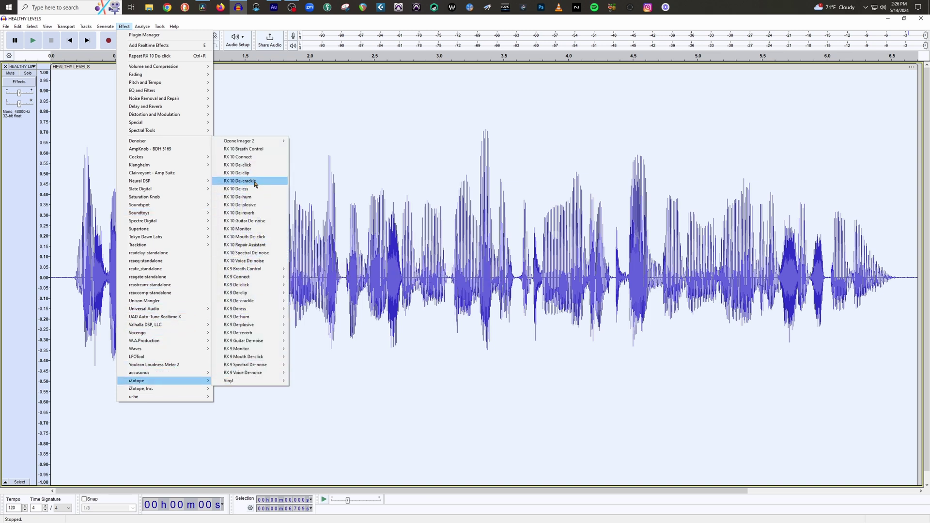
pyautogui.click(252, 262)
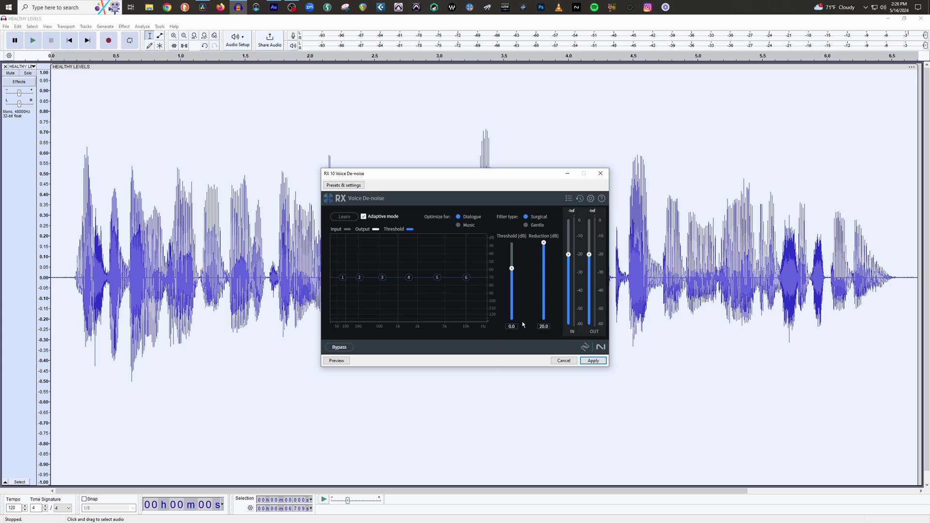
pyautogui.moveTo(544, 245); pyautogui.dragTo(546, 298)
pyautogui.click(592, 361)
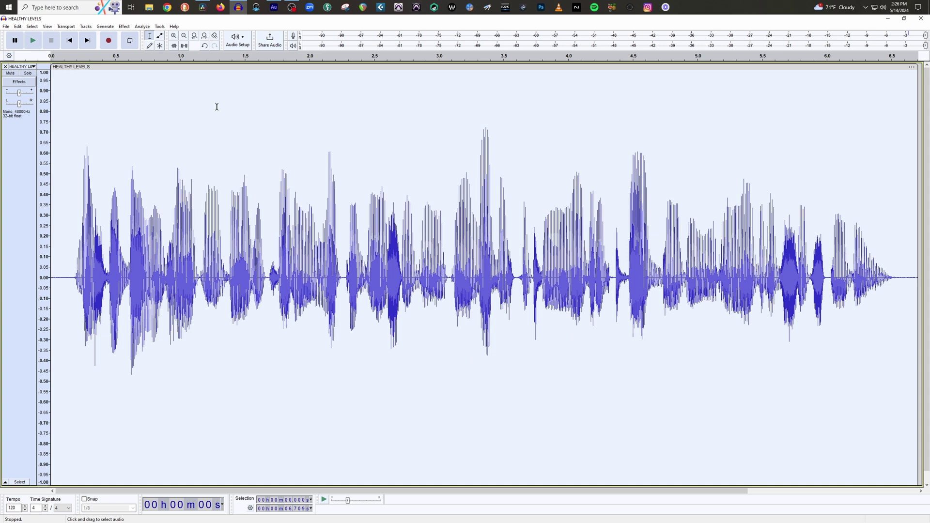
# Step: Apply the Compressor to the track with a -12 dB threshold and a -65 dB noise floor
pyautogui.click(124, 27)
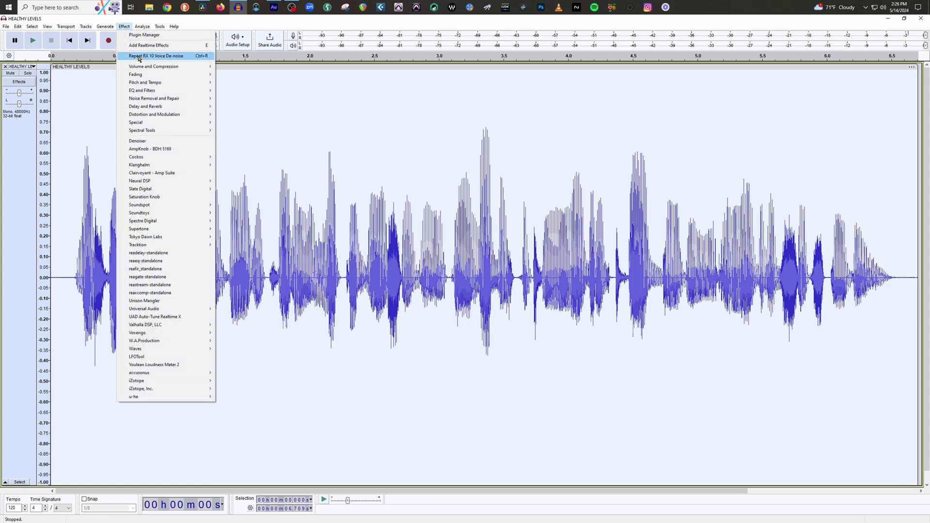
pyautogui.moveTo(152, 68)
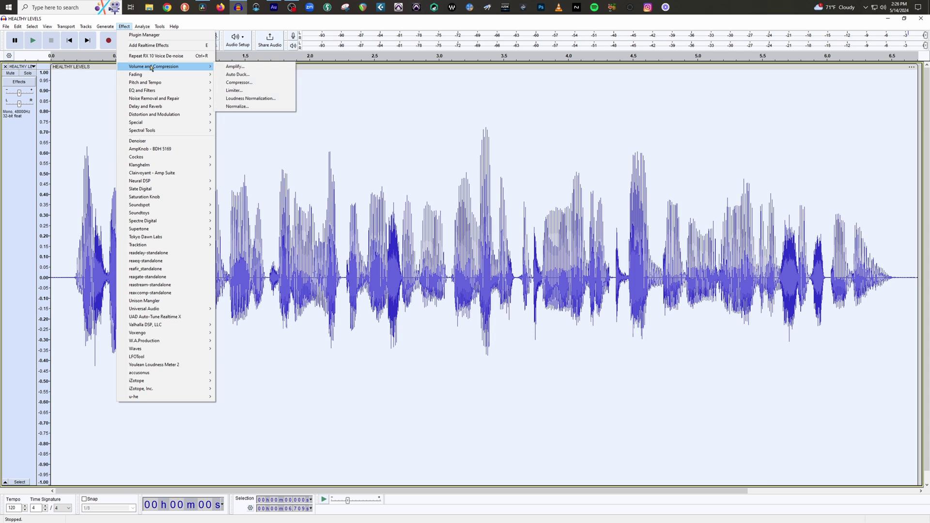
pyautogui.click(246, 83)
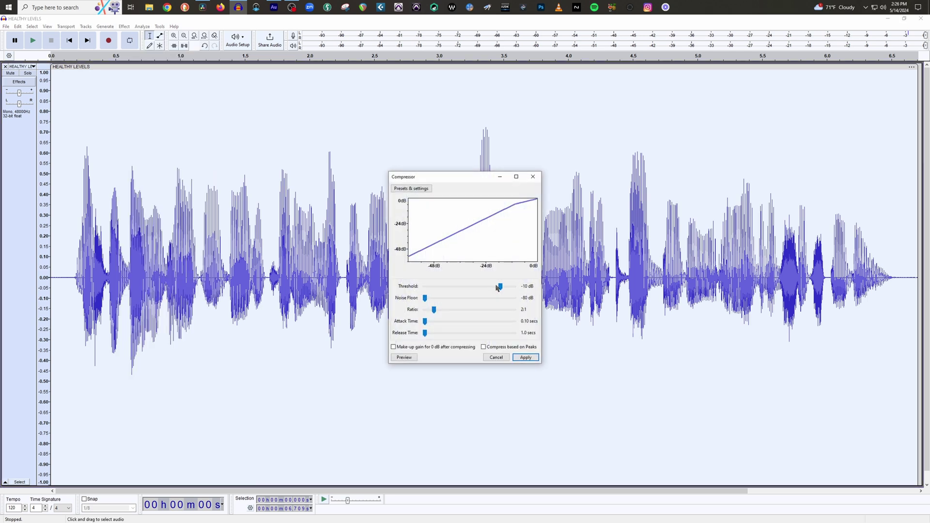
pyautogui.moveTo(500, 288); pyautogui.dragTo(498, 290)
pyautogui.moveTo(426, 300); pyautogui.dragTo(450, 300)
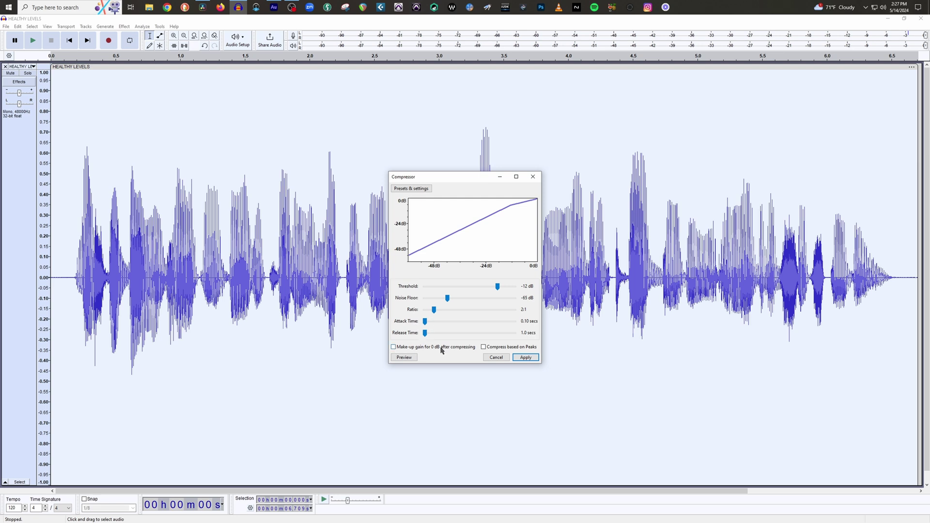
pyautogui.click(524, 358)
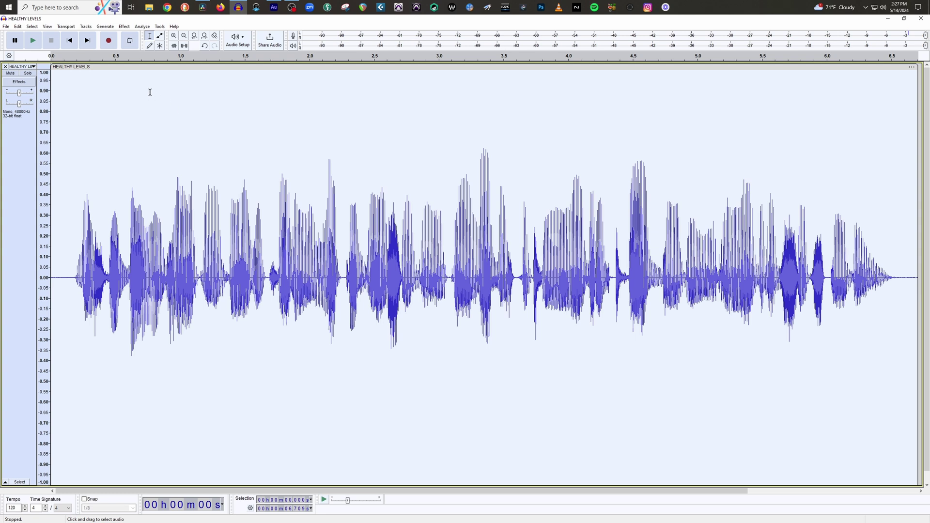
# Step: Normalize the track's peak amplitude to -3.0 dB
pyautogui.click(125, 26)
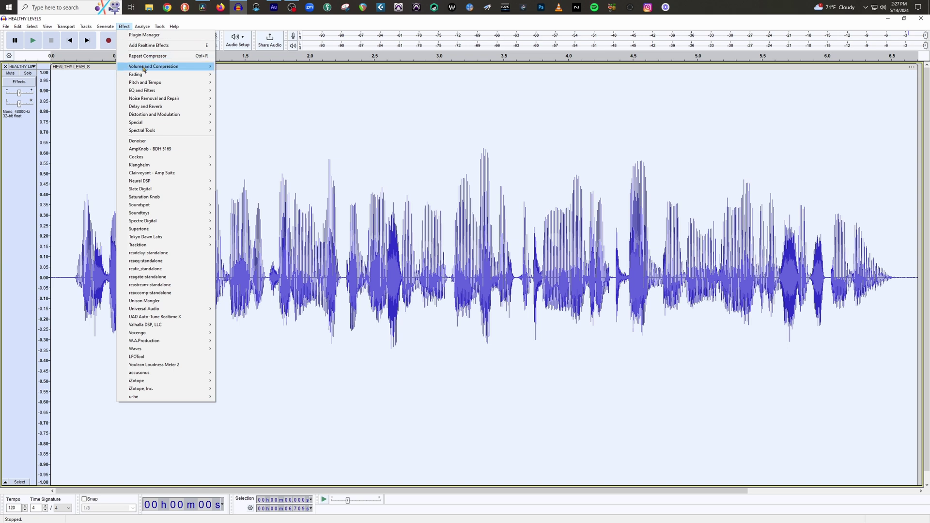
pyautogui.moveTo(144, 69)
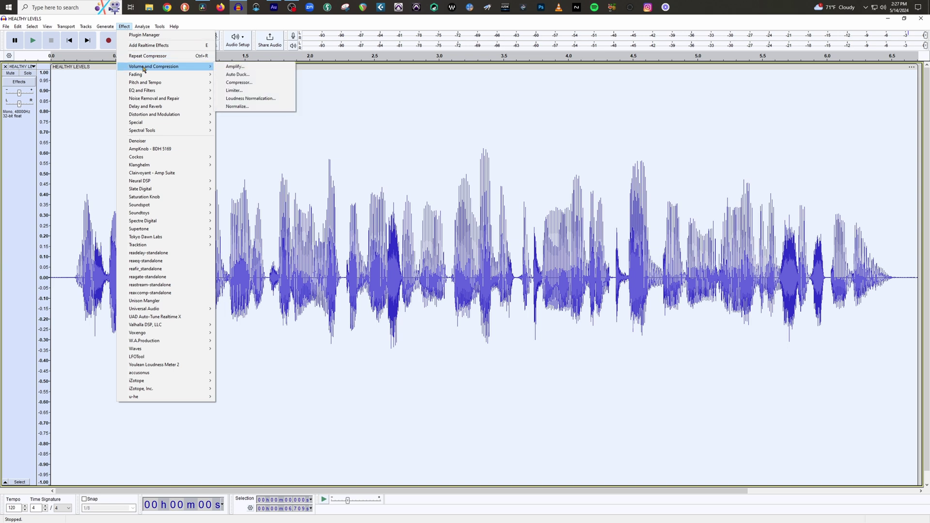
pyautogui.click(237, 106)
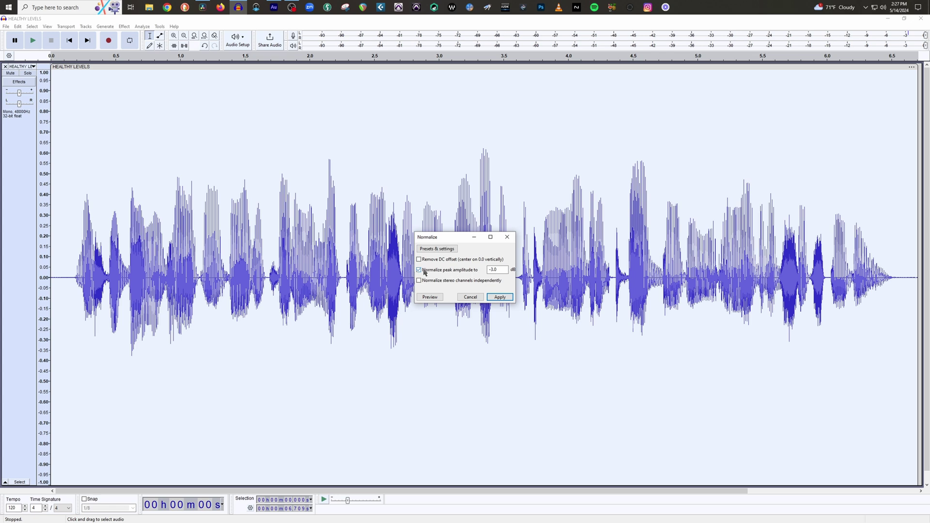
pyautogui.click(501, 270)
pyautogui.click(500, 297)
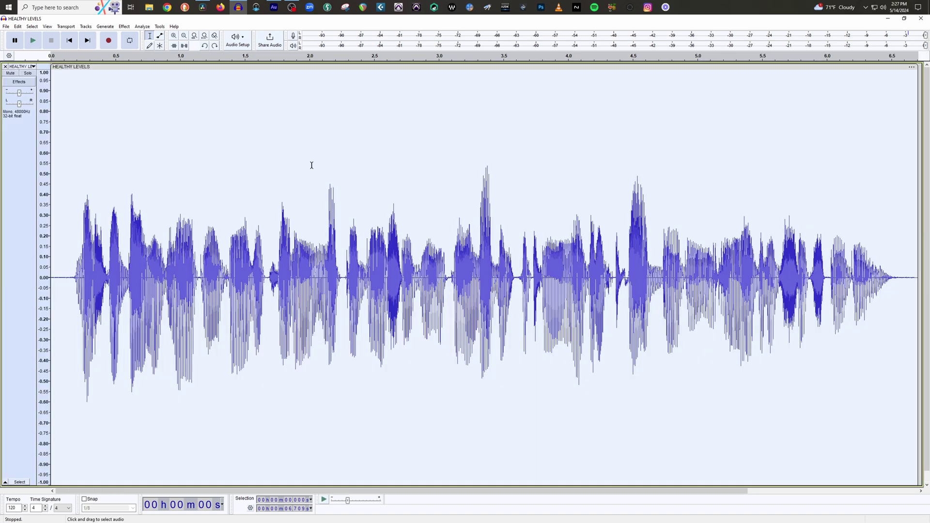
# Step: Open the HEALTHY LEVELS track's real-time effects and add the VST3 version of TDR Nova
pyautogui.click(20, 81)
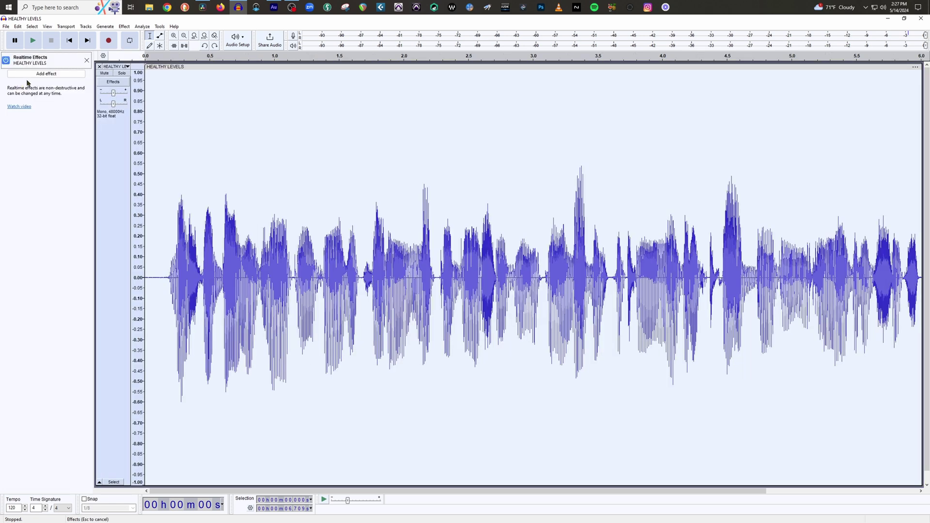
pyautogui.click(40, 74)
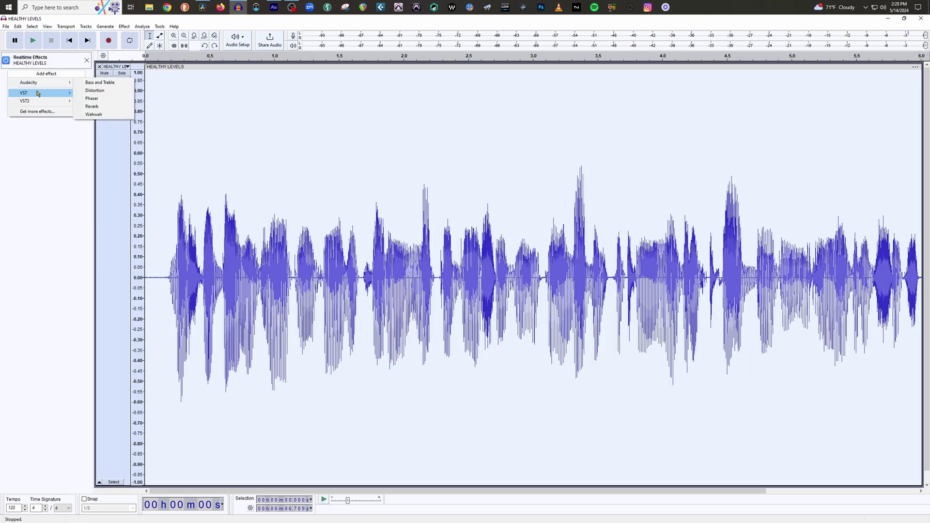
pyautogui.moveTo(38, 102)
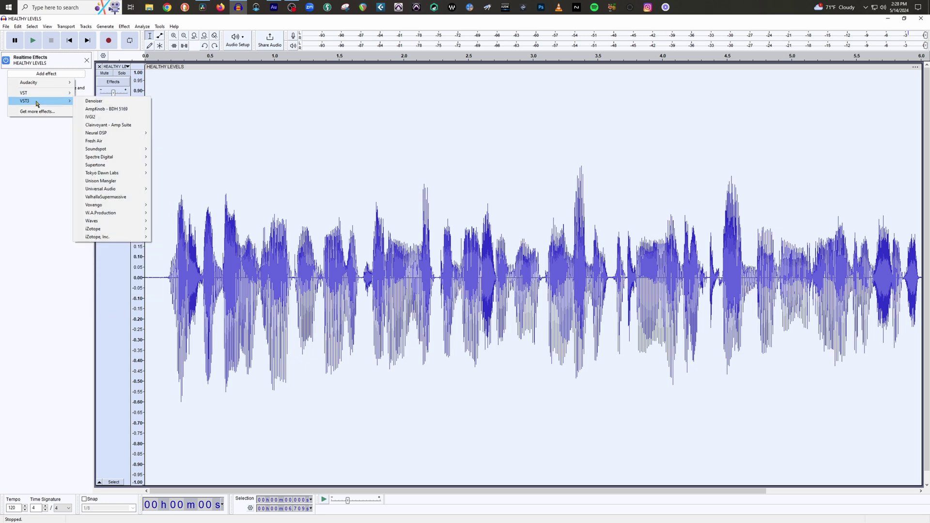
pyautogui.moveTo(121, 173)
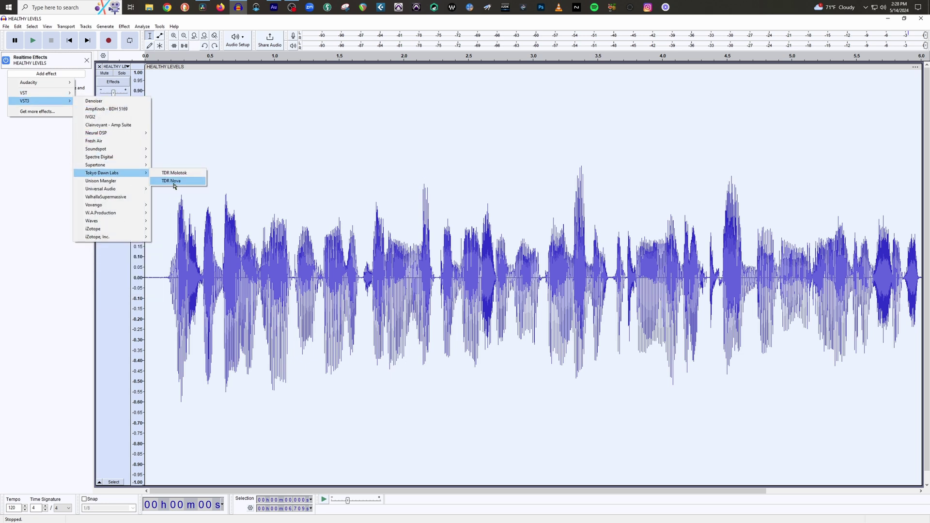
pyautogui.click(174, 183)
# Step: Add the VST3 effects RX 10 De-click and RX 10 Voice De-noise to the track's real-time effects after TDR Nova
pyautogui.click(46, 94)
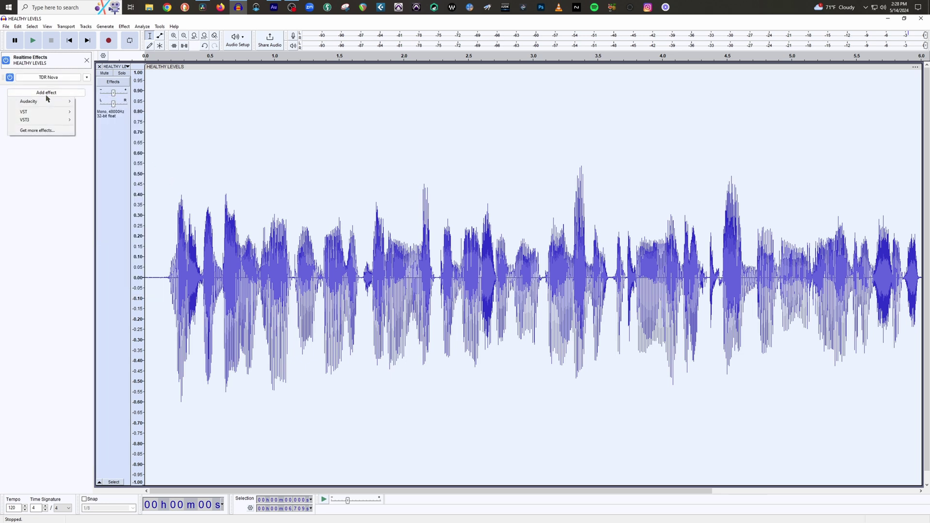
pyautogui.moveTo(50, 120)
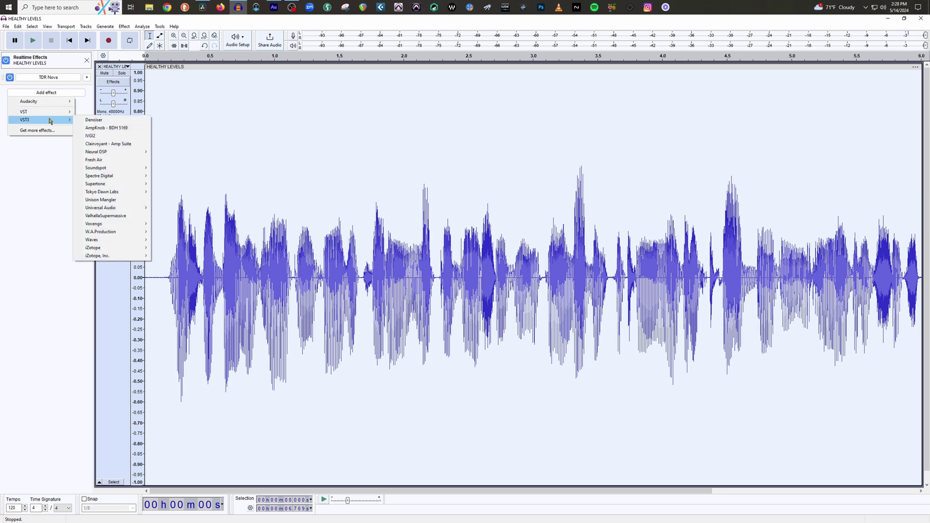
pyautogui.moveTo(116, 248)
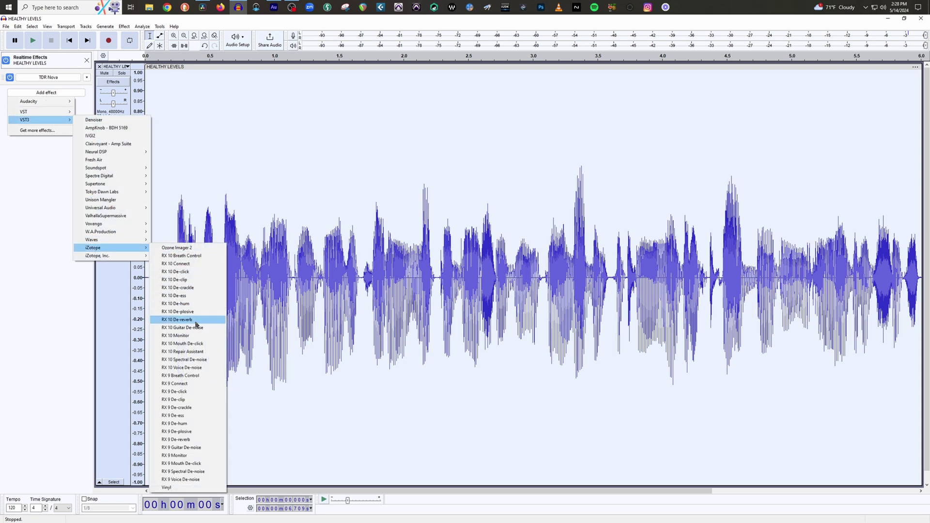
pyautogui.click(182, 272)
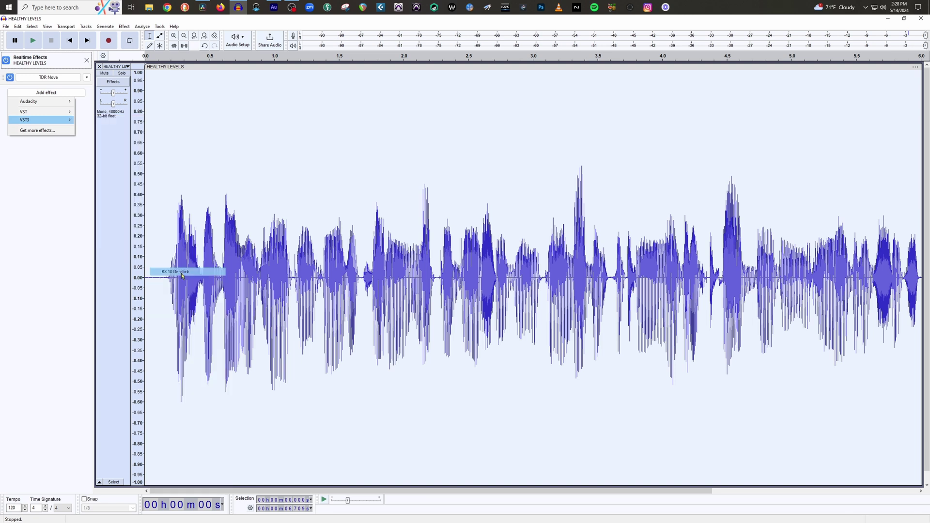
pyautogui.click(48, 108)
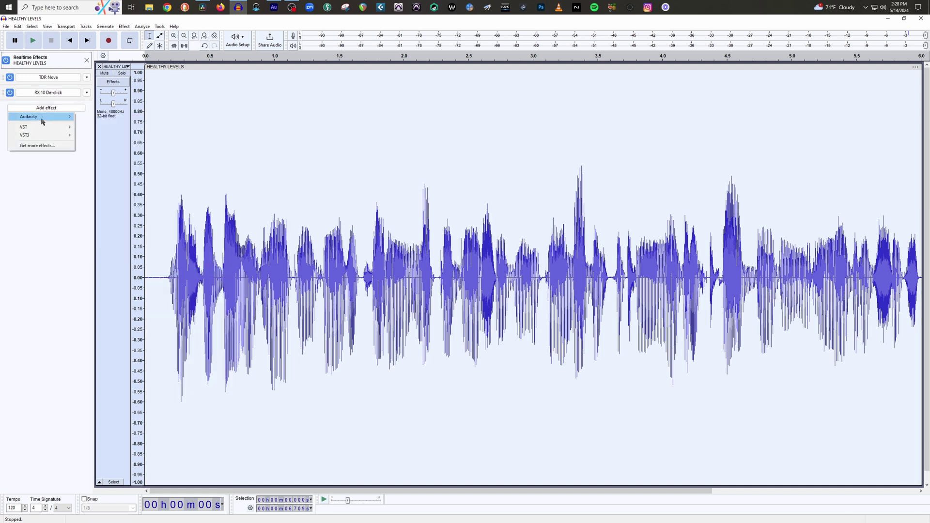
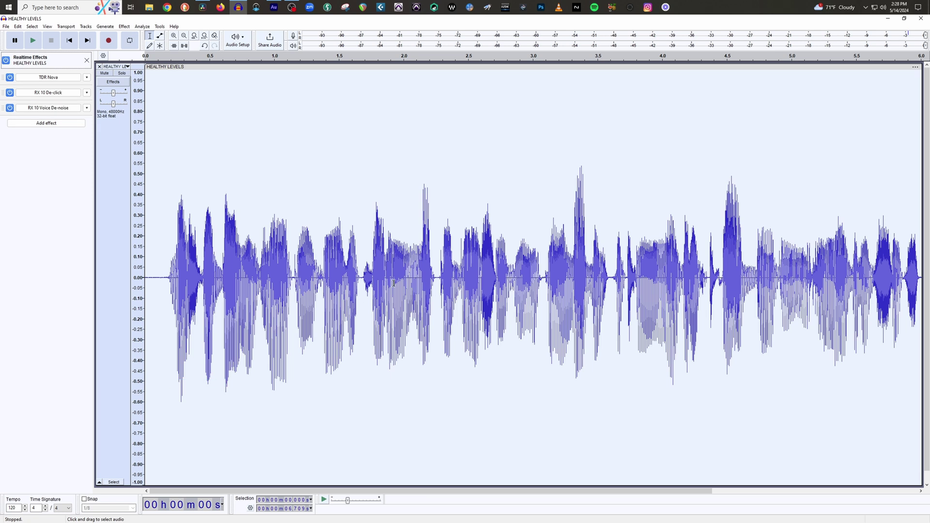
# Step: Add the VST3 version of TDR Molotok to the track's real-time effects after RX 10 Voice De-noise
pyautogui.click(43, 125)
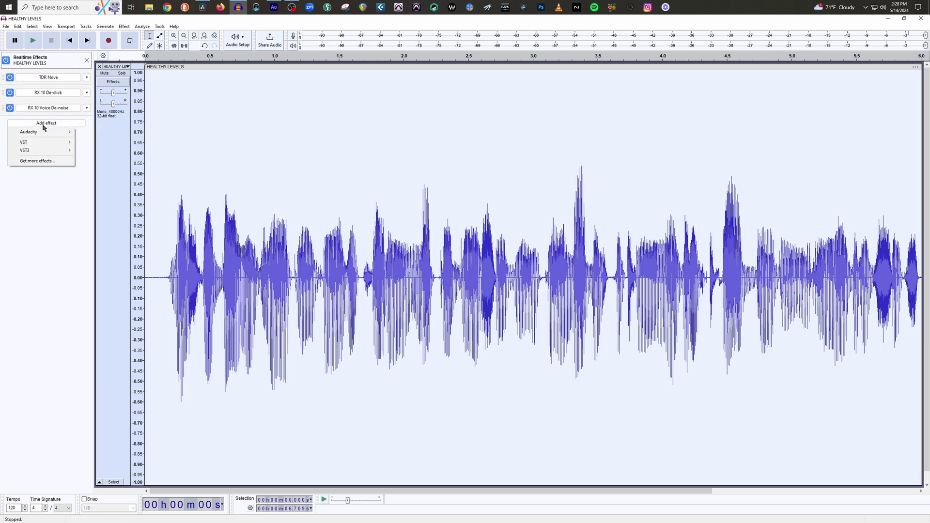
pyautogui.moveTo(65, 132)
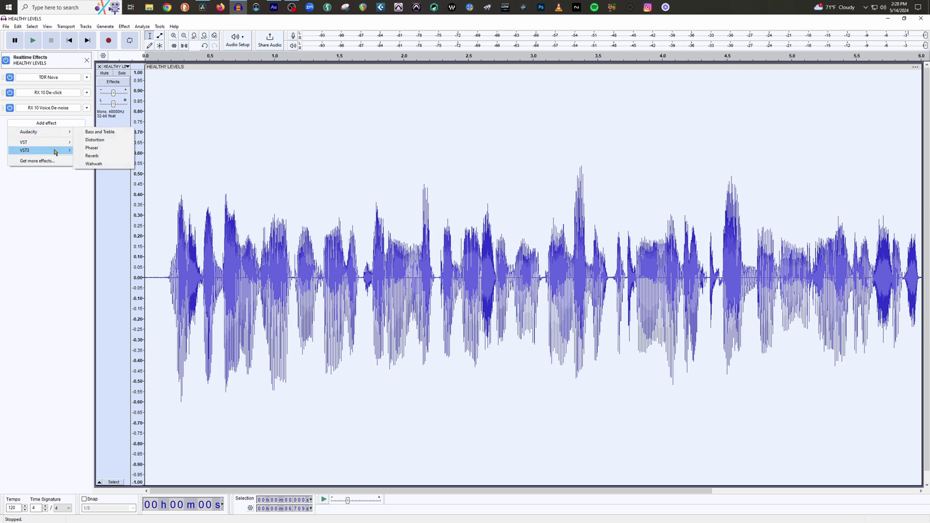
pyautogui.moveTo(55, 152)
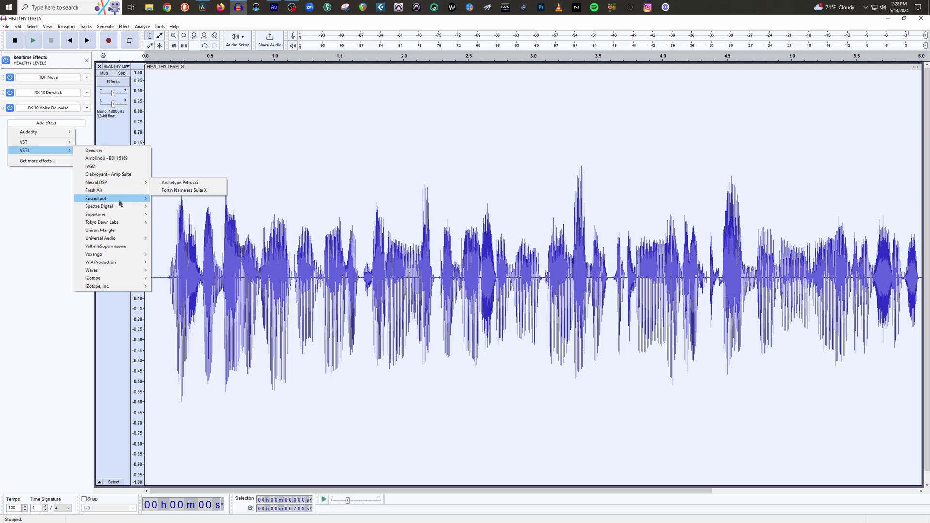
pyautogui.moveTo(116, 225)
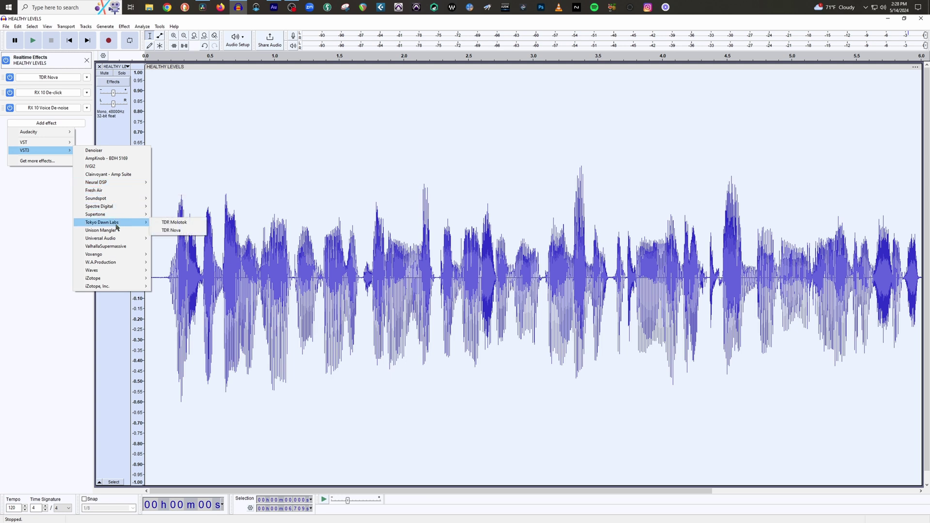
pyautogui.click(186, 227)
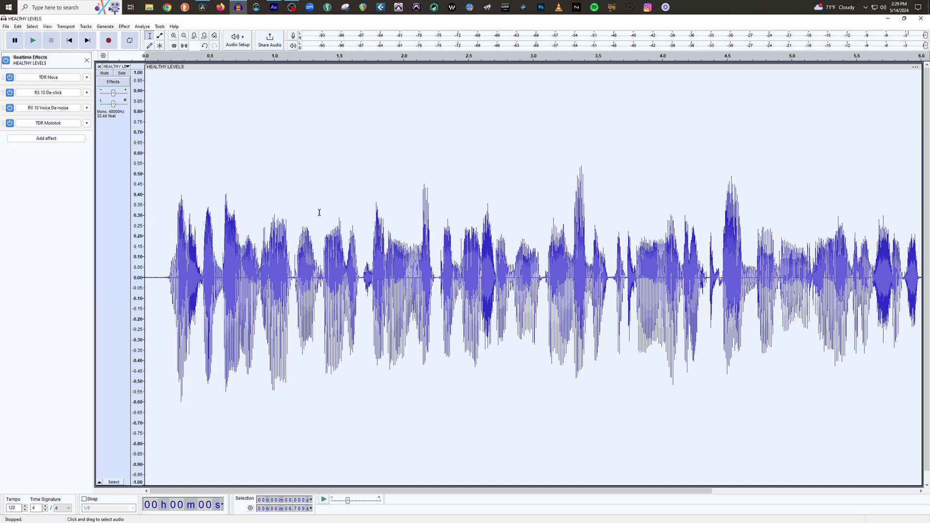
# Step: Set TDR Molotok to a -12.0 dB threshold and a 2.0:1 ratio with the sidechain high-pass (SC HP) off
pyautogui.click(47, 123)
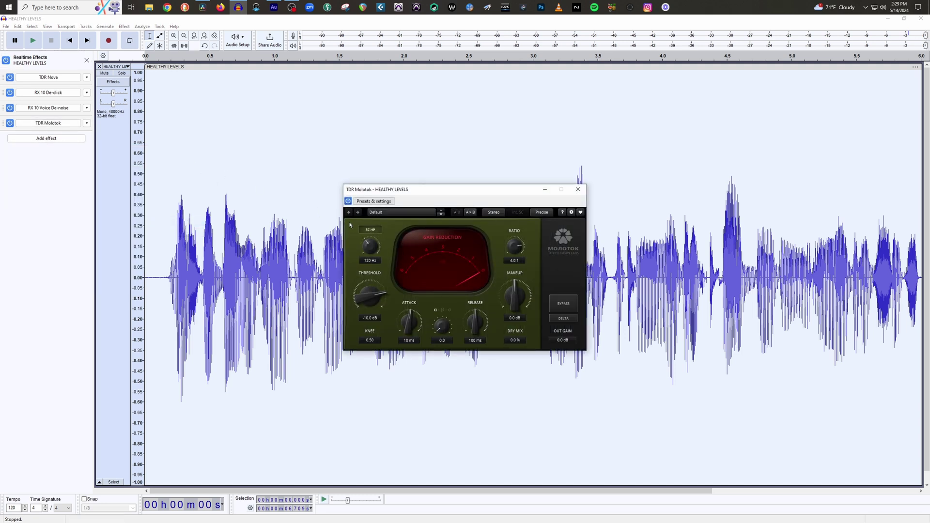
pyautogui.moveTo(466, 191); pyautogui.dragTo(484, 188)
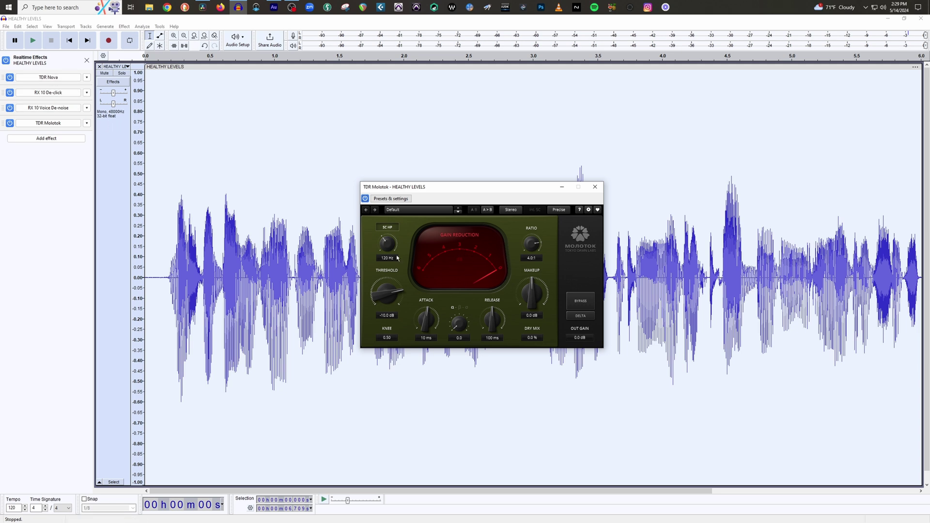
pyautogui.moveTo(394, 300); pyautogui.dragTo(393, 311)
pyautogui.click(388, 228)
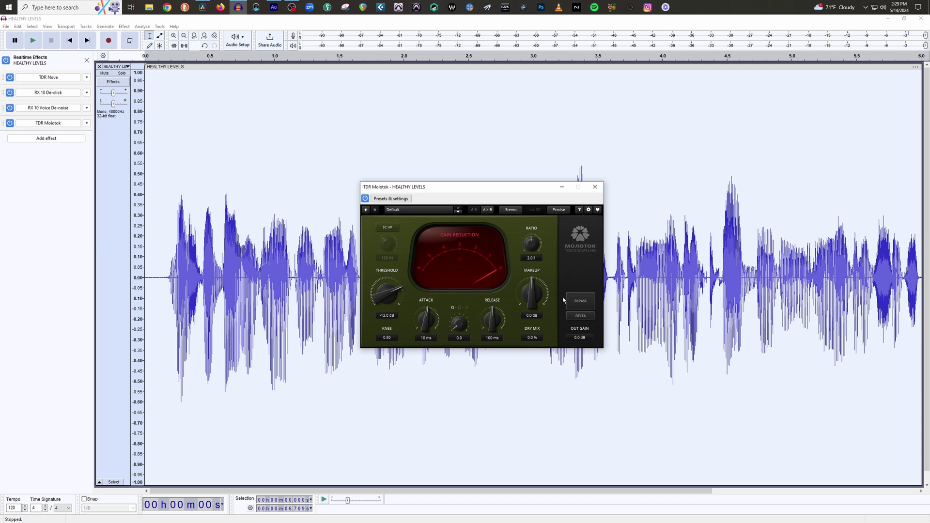
pyautogui.click(595, 186)
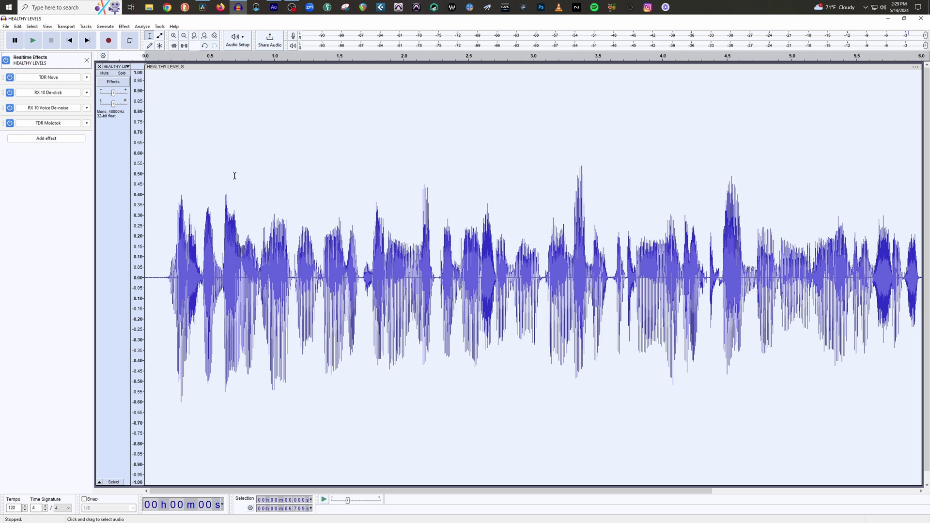
pyautogui.click(40, 140)
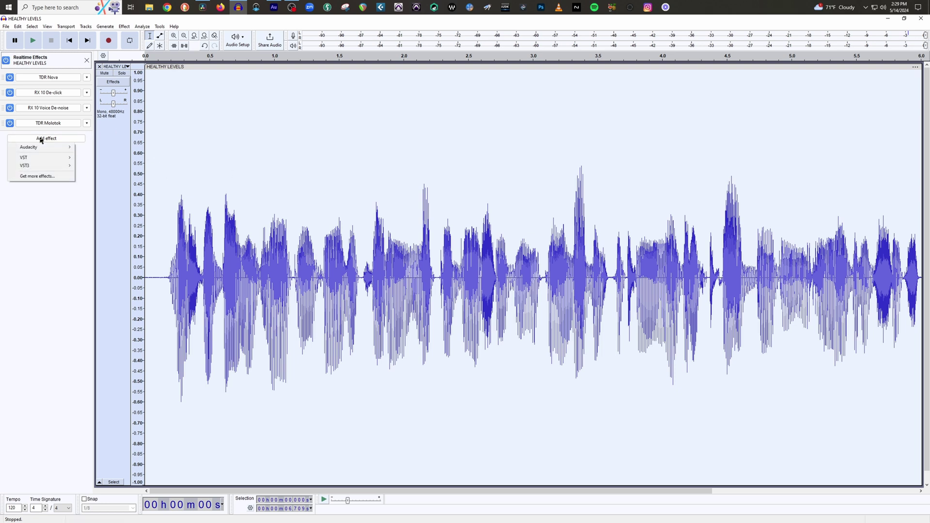
pyautogui.moveTo(48, 148)
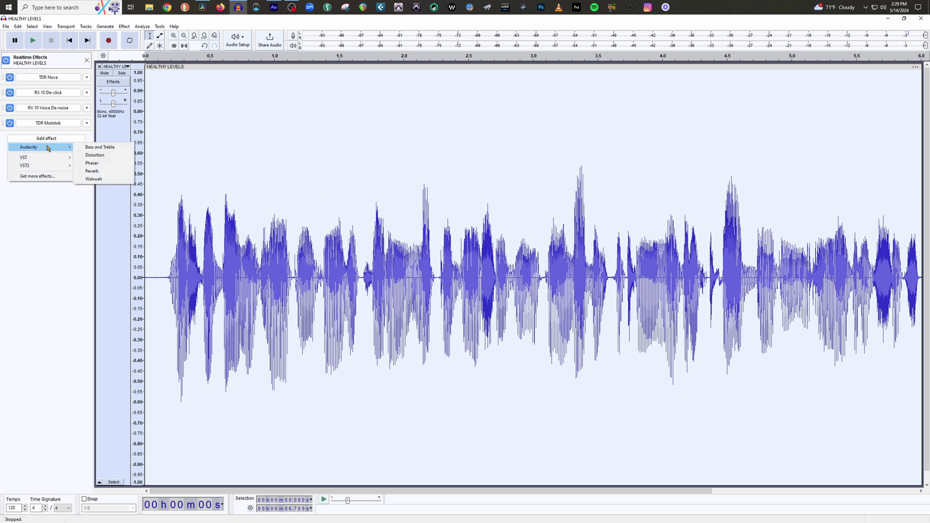
pyautogui.click(198, 158)
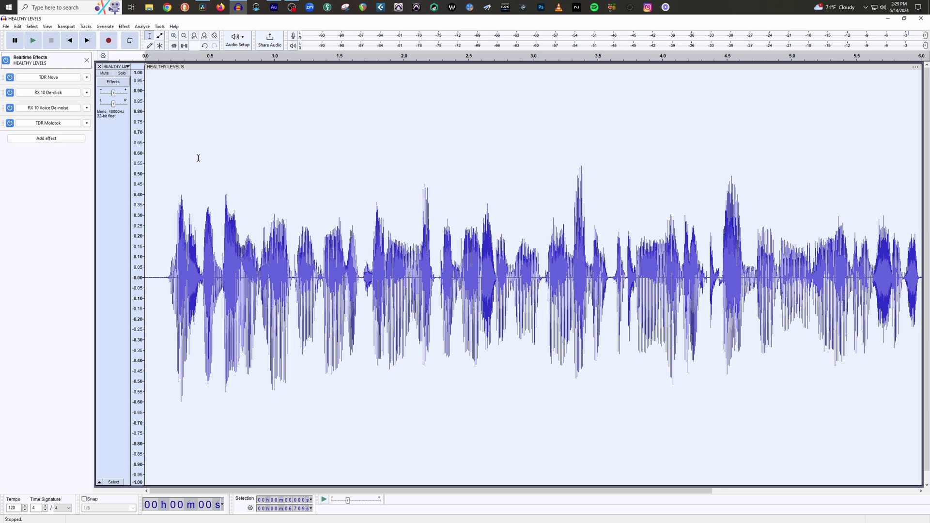
pyautogui.click(198, 158)
pyautogui.click(175, 122)
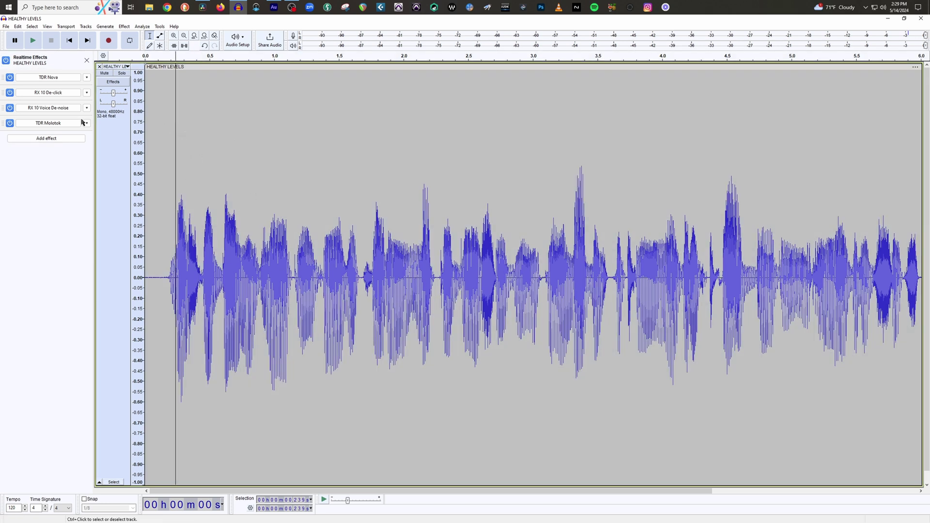
# Step: Enable the high-pass filter in the real-time TDR Nova effect and set its frequency to 60 Hz
pyautogui.click(86, 78)
pyautogui.click(57, 78)
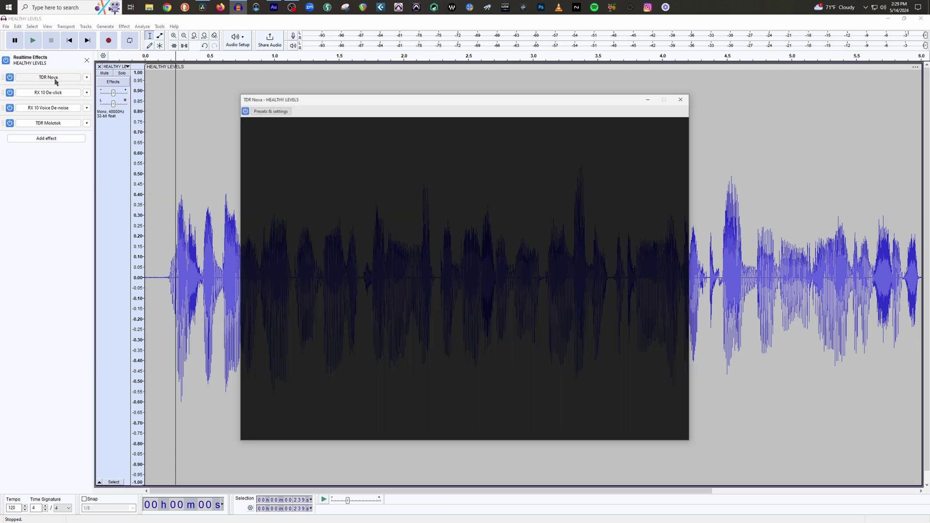
pyautogui.click(263, 373)
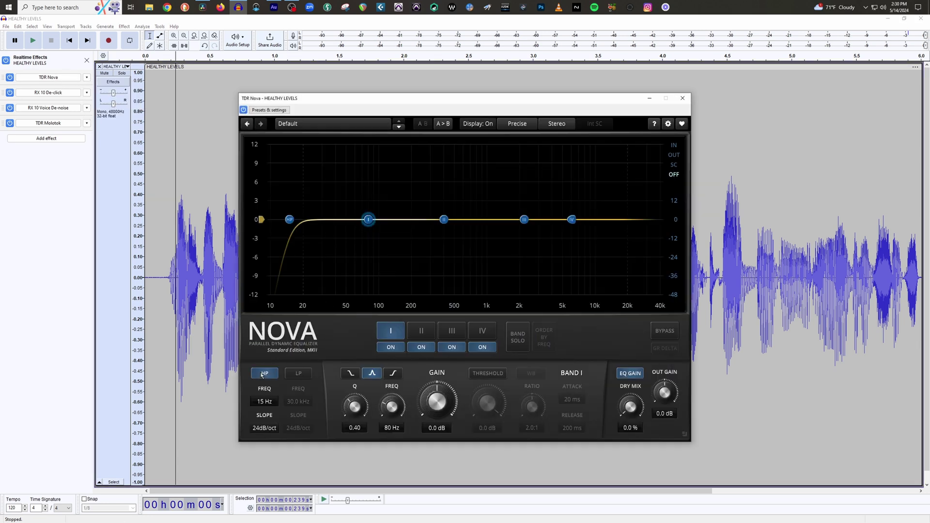
pyautogui.click(266, 401)
pyautogui.write('60')
pyautogui.press('Return')
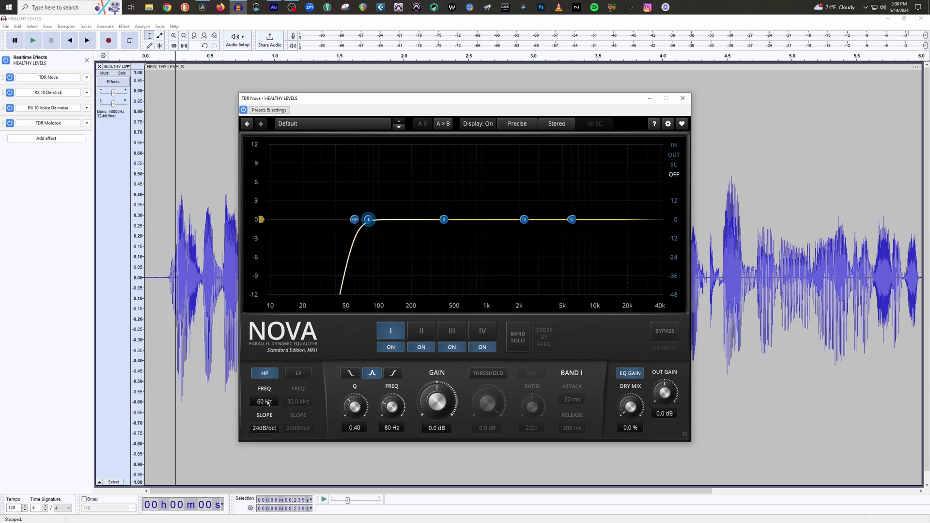
pyautogui.click(682, 98)
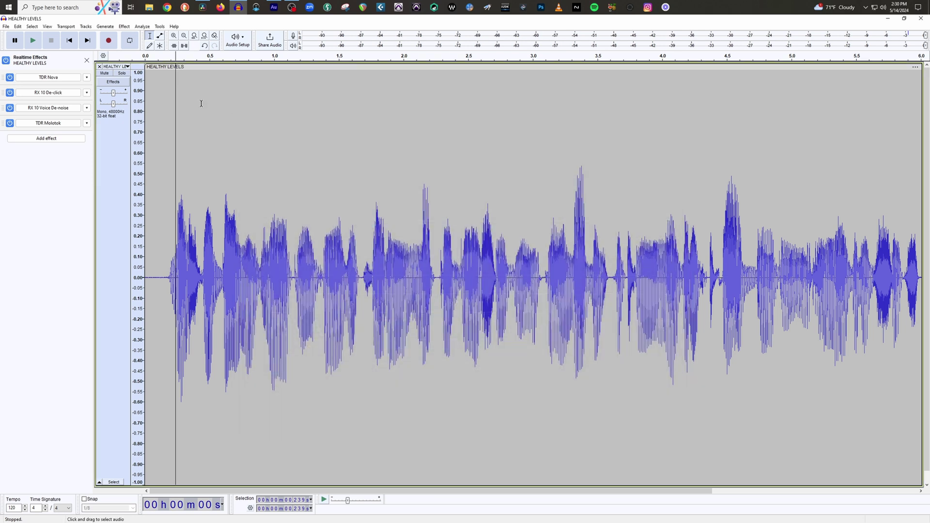
# Step: Set the algorithm of the real-time RX 10 De-click effect to Multi-band (random clicks)
pyautogui.click(58, 92)
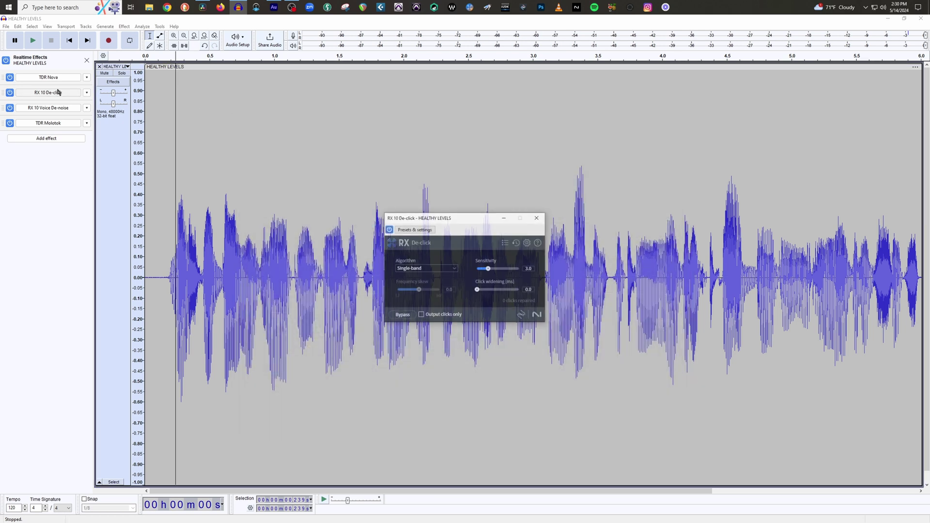
pyautogui.click(442, 271)
pyautogui.click(458, 285)
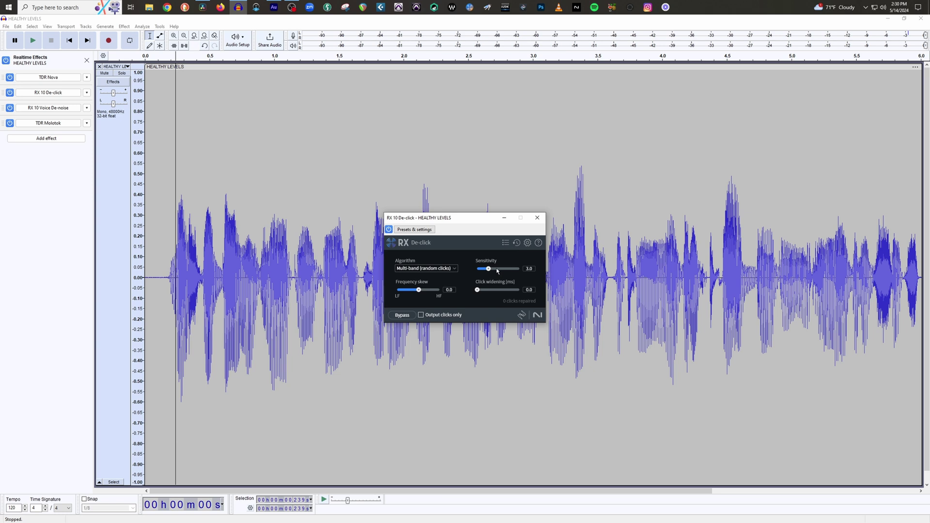
pyautogui.click(537, 217)
# Step: Set the reduction in the real-time RX 10 Voice De-noise effect to 7.0 dB and review TDR Molotok's settings
pyautogui.click(62, 110)
pyautogui.moveTo(543, 280); pyautogui.dragTo(544, 299)
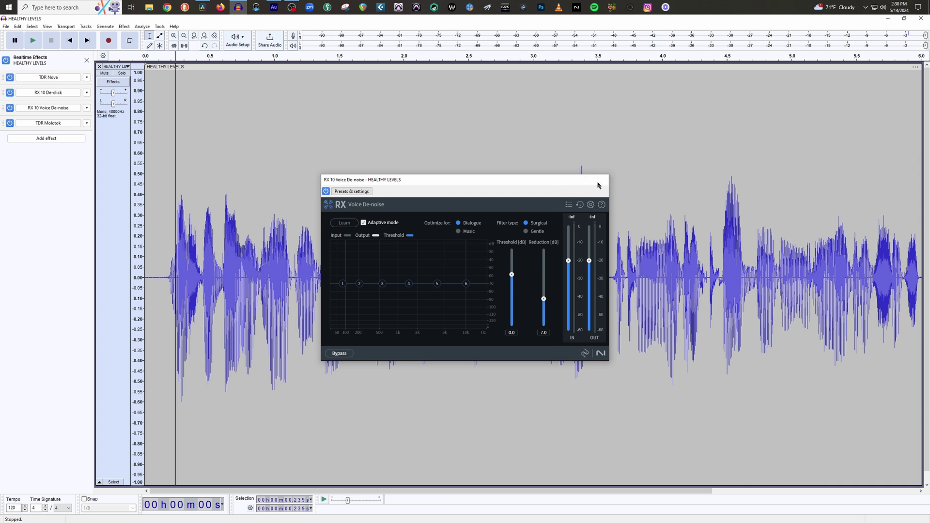
pyautogui.click(601, 180)
pyautogui.click(62, 124)
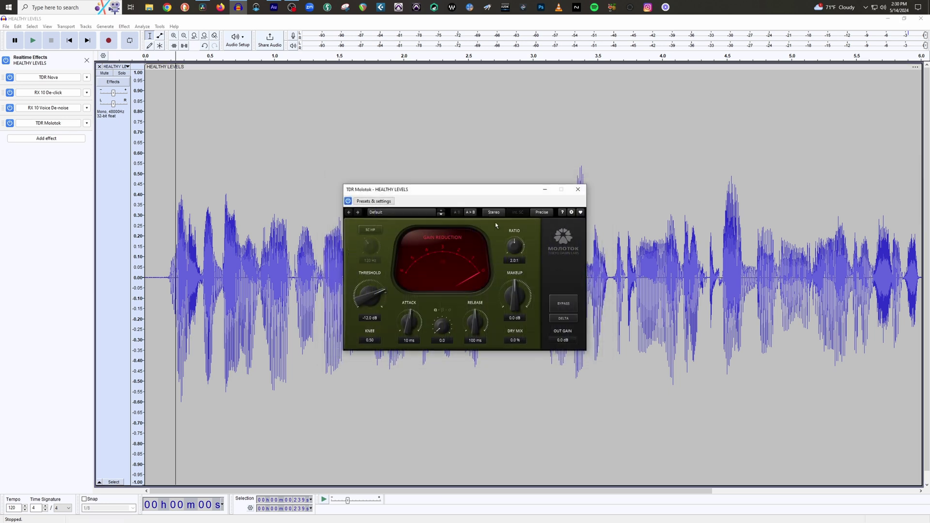
pyautogui.click(578, 190)
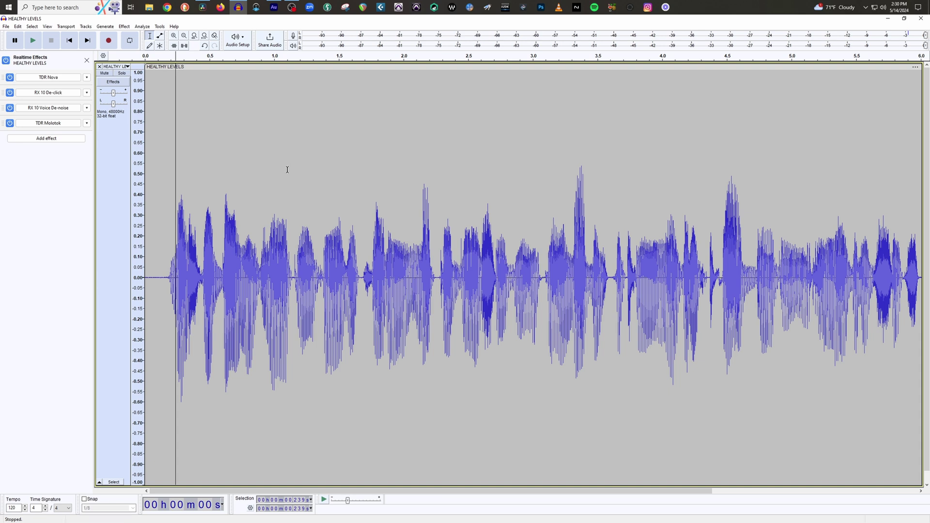
# Step: Select all of the track's audio and close the Realtime Effects view
pyautogui.hotkey('ctrl', 'a')
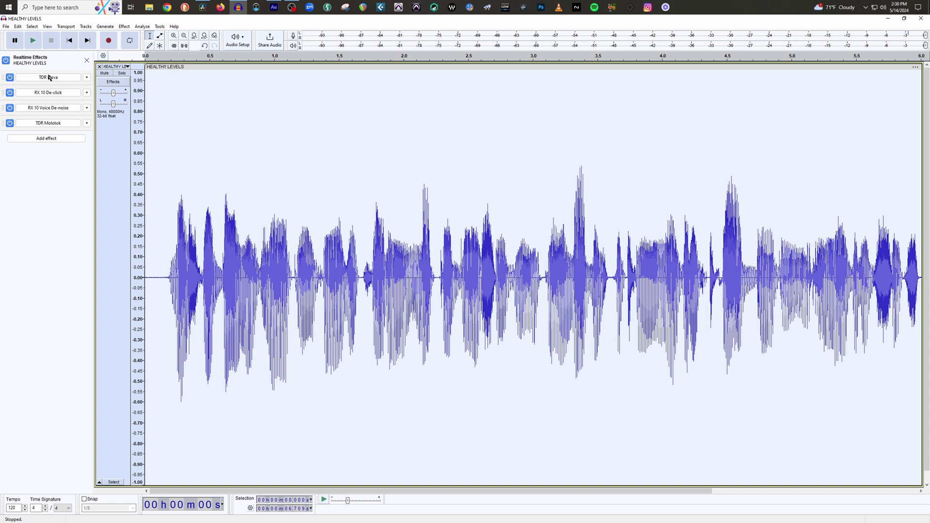
pyautogui.click(86, 61)
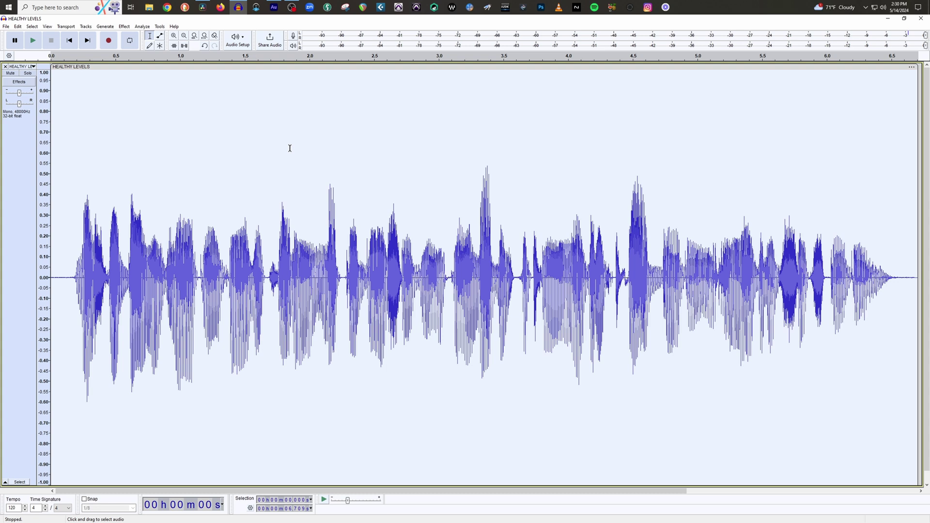
# Step: Open TDR Nova as a regular effect on the selected audio to view its settings, and close it without applying
pyautogui.click(124, 26)
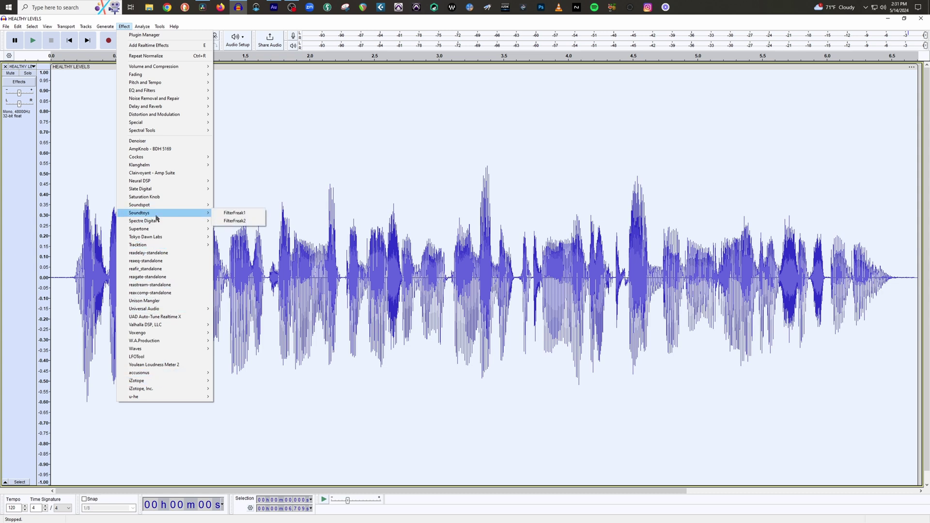
pyautogui.moveTo(158, 239)
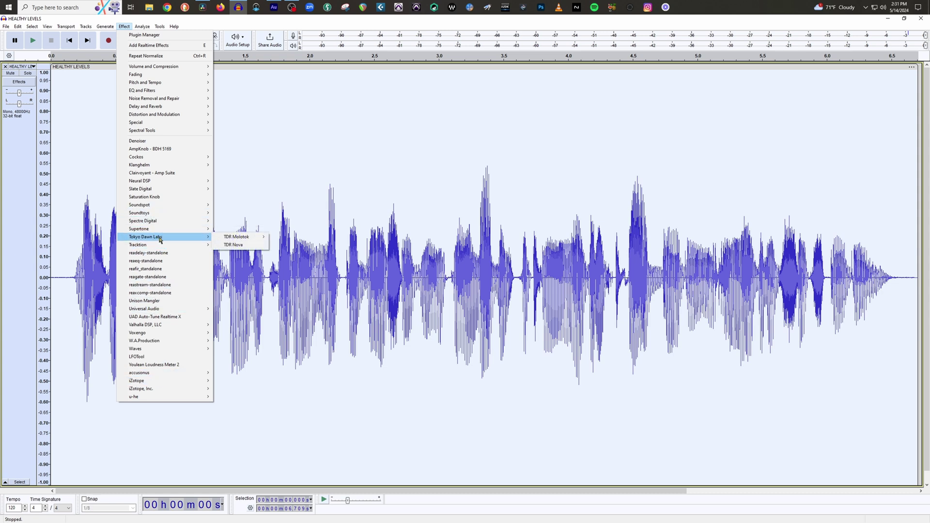
pyautogui.click(241, 246)
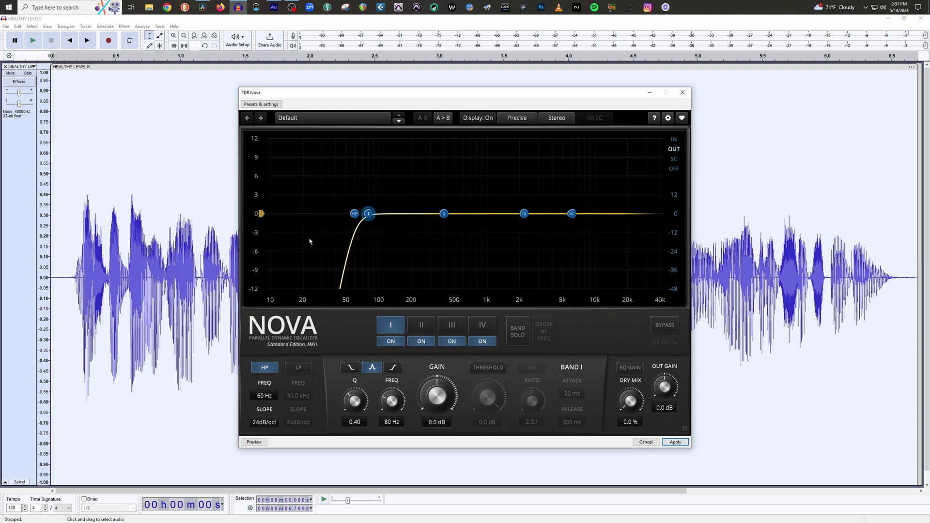
pyautogui.click(683, 92)
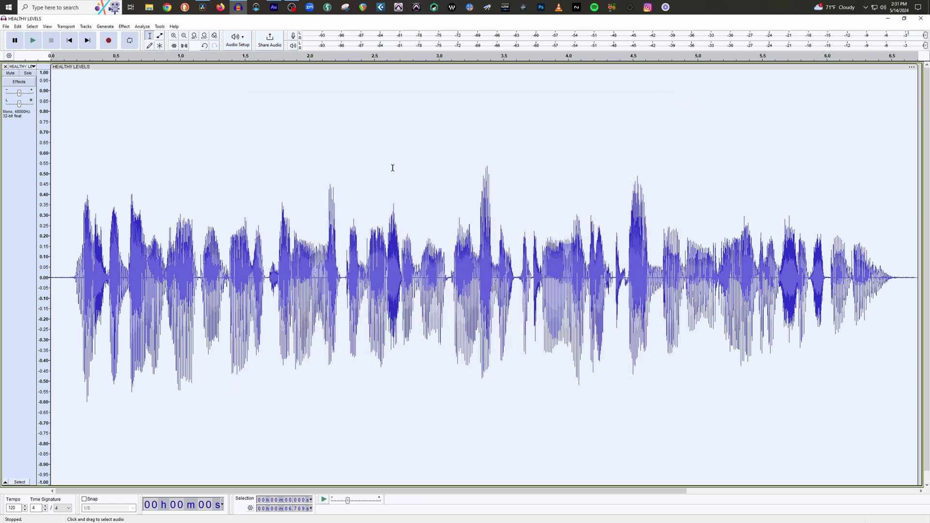